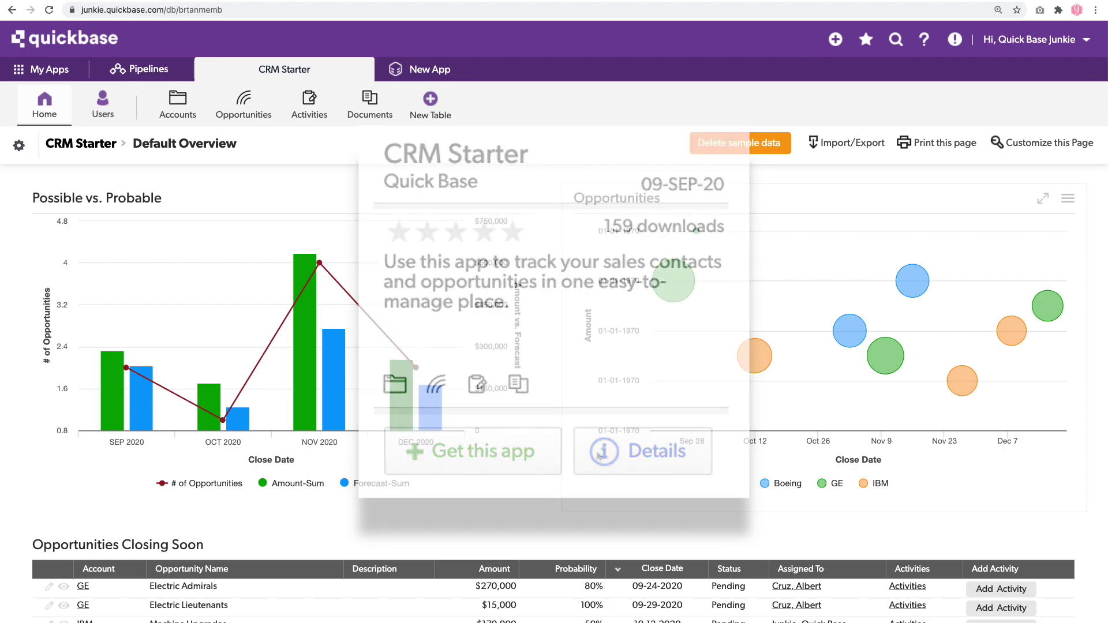
# Show Opportunities sorted by Amount descending, with Electric Admirals ($270,000) listed first
pyautogui.click(252, 104)
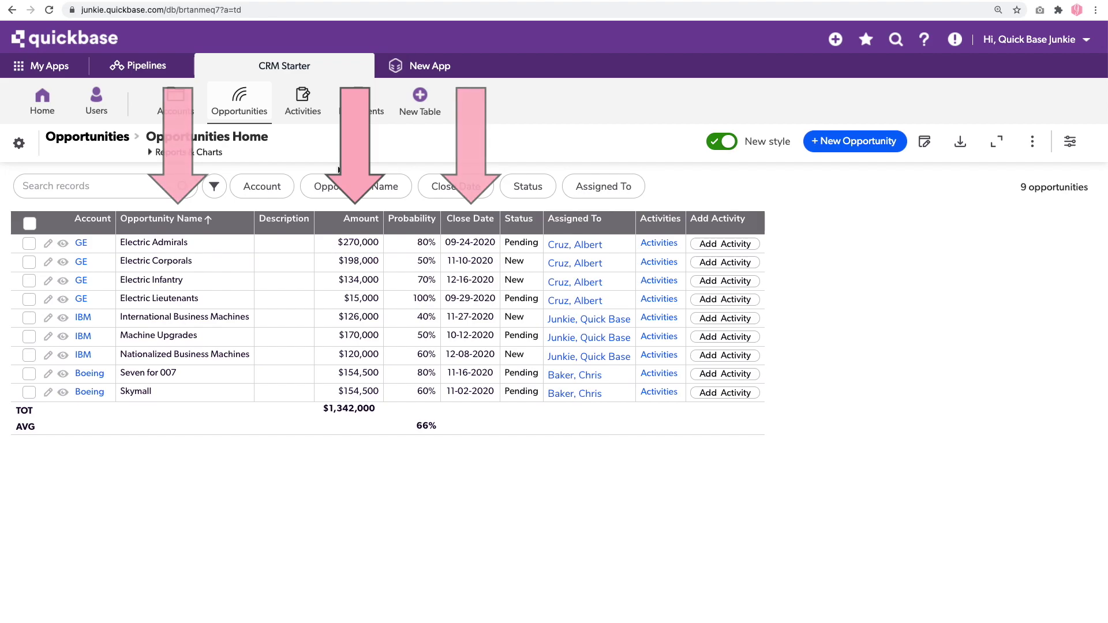
pyautogui.click(356, 231)
pyautogui.click(357, 231)
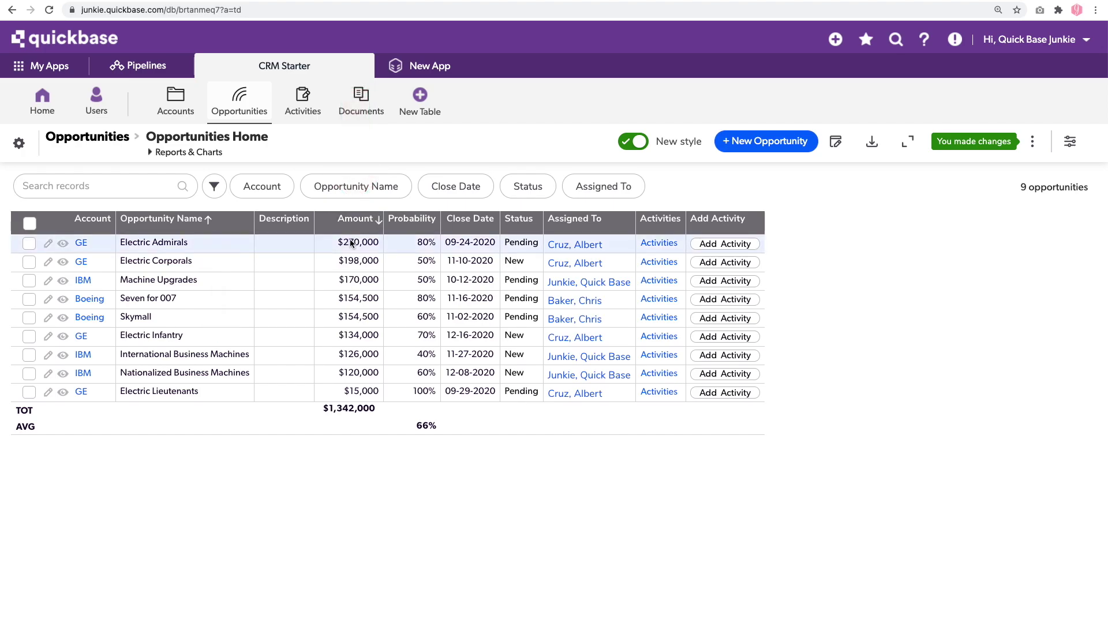
# Open the Opportunities table's Fields settings and scroll down to the Rank formula-numeric field
pyautogui.click(20, 144)
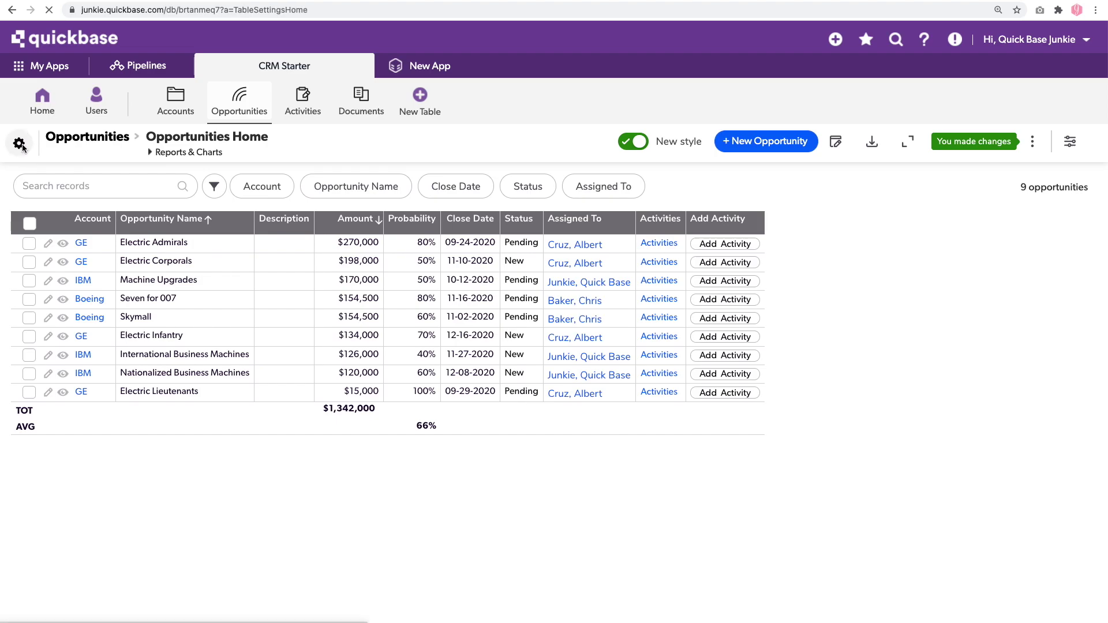
pyautogui.click(87, 392)
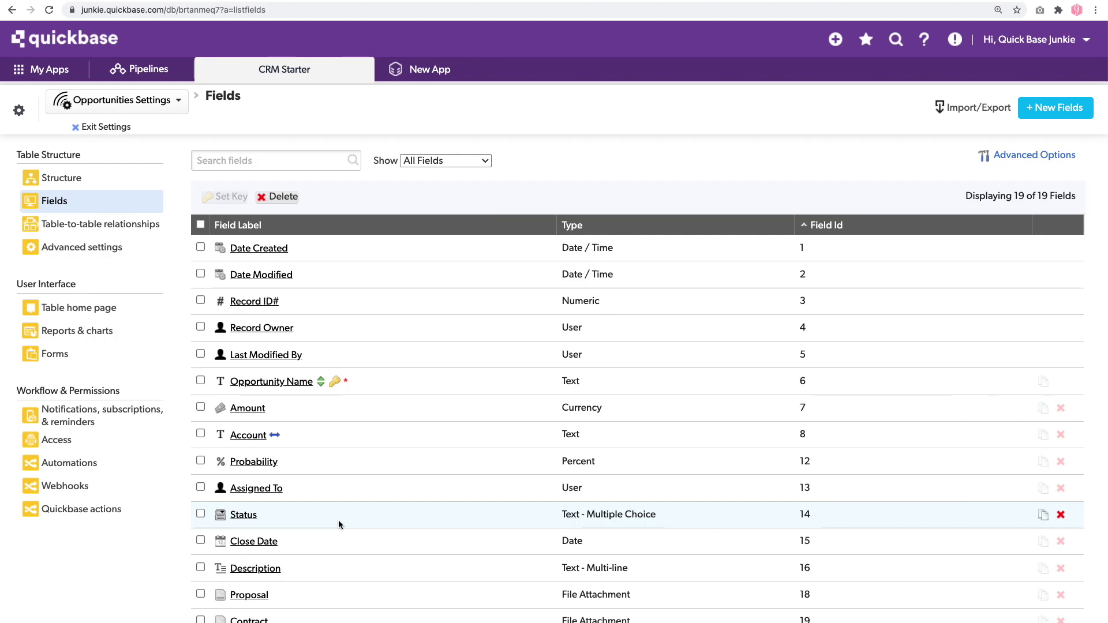
pyautogui.scroll(-2, 338, 521)
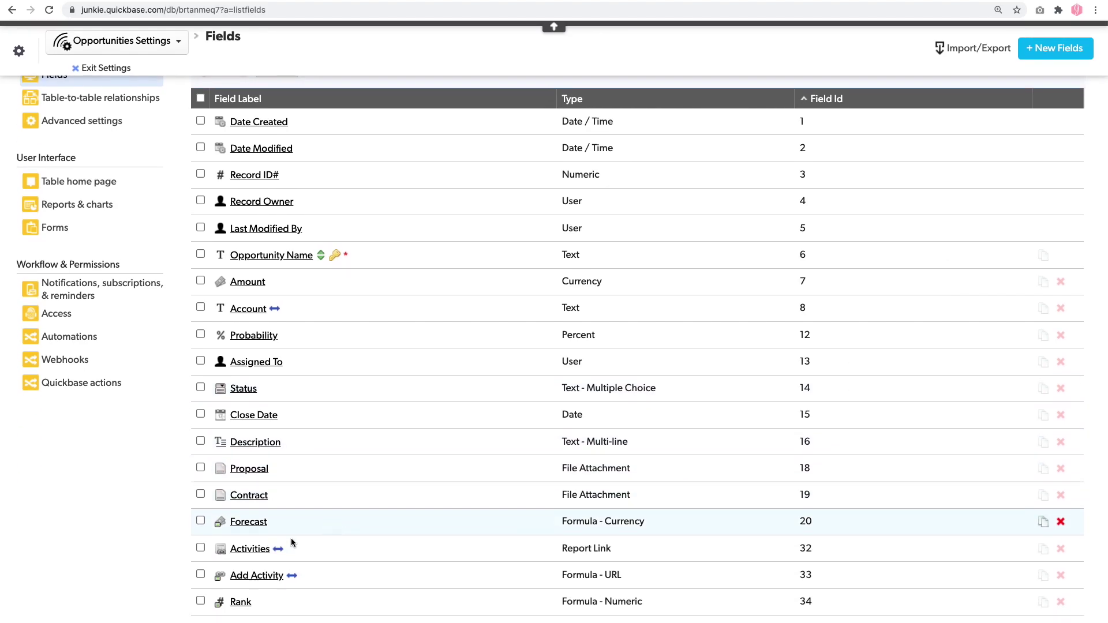
# Open the Rank field and begin its formula with var text QUERY = "{7.GTE.'" &
pyautogui.click(241, 602)
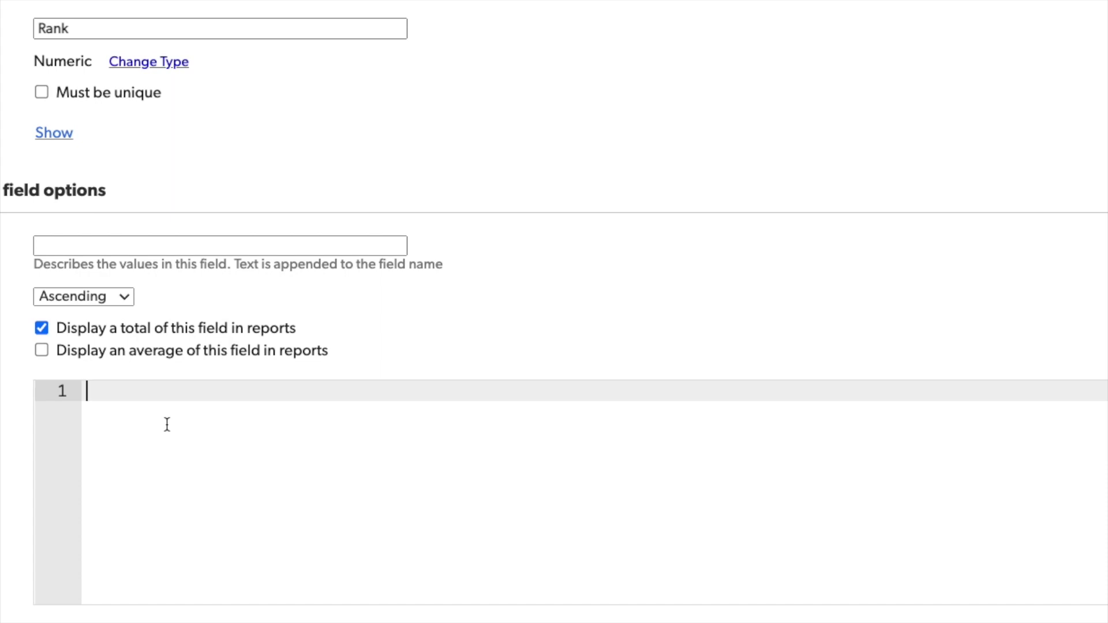
pyautogui.write('var text Q')
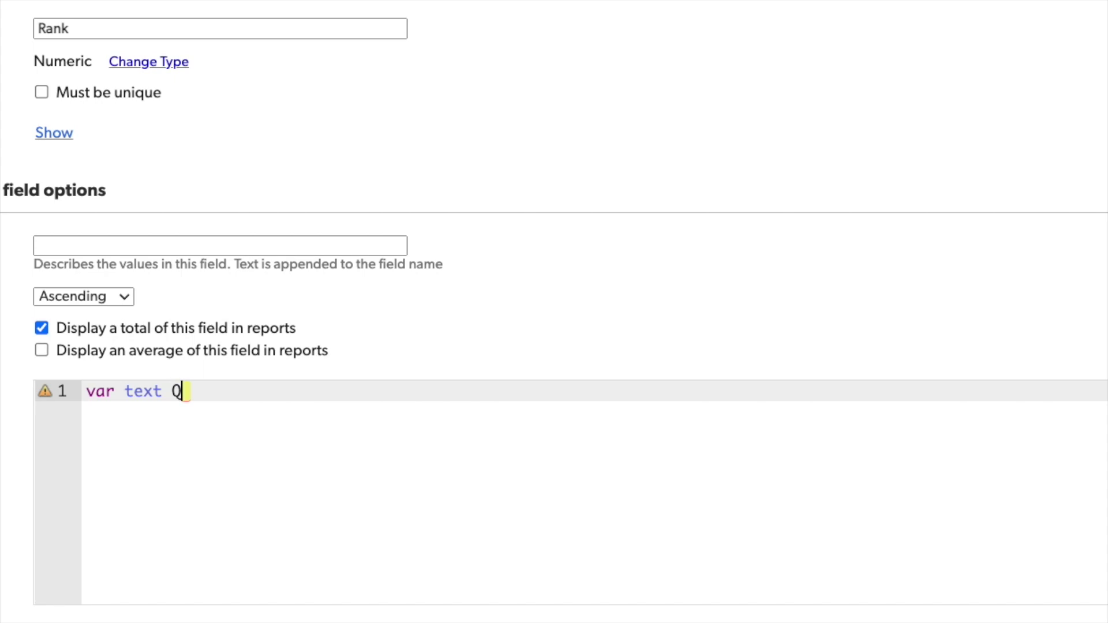
pyautogui.write('UERY = "')
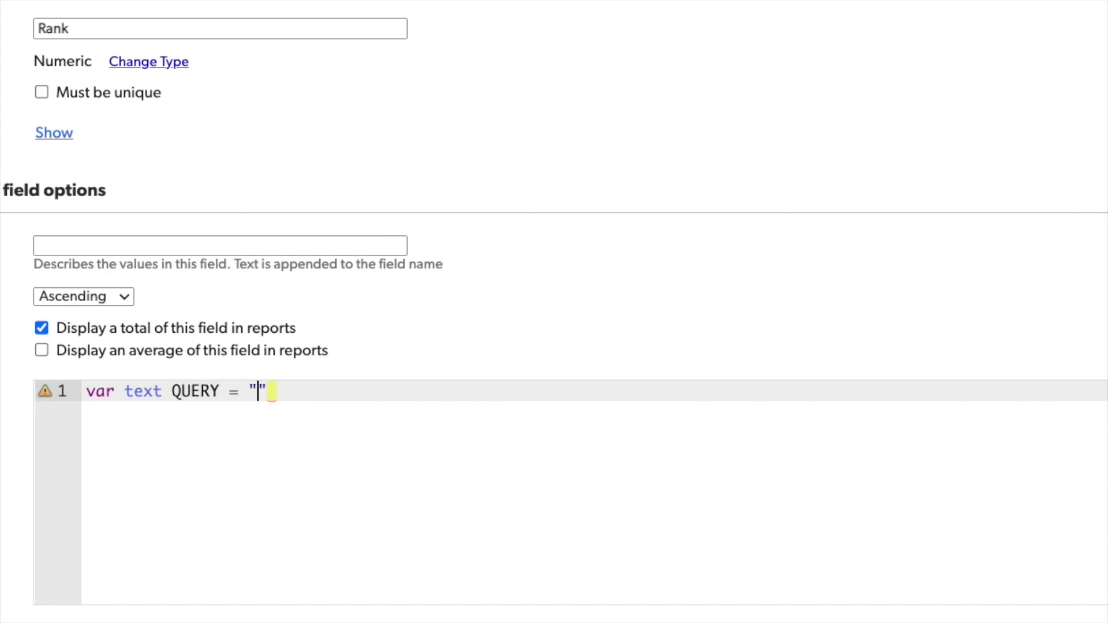
pyautogui.write('{}')
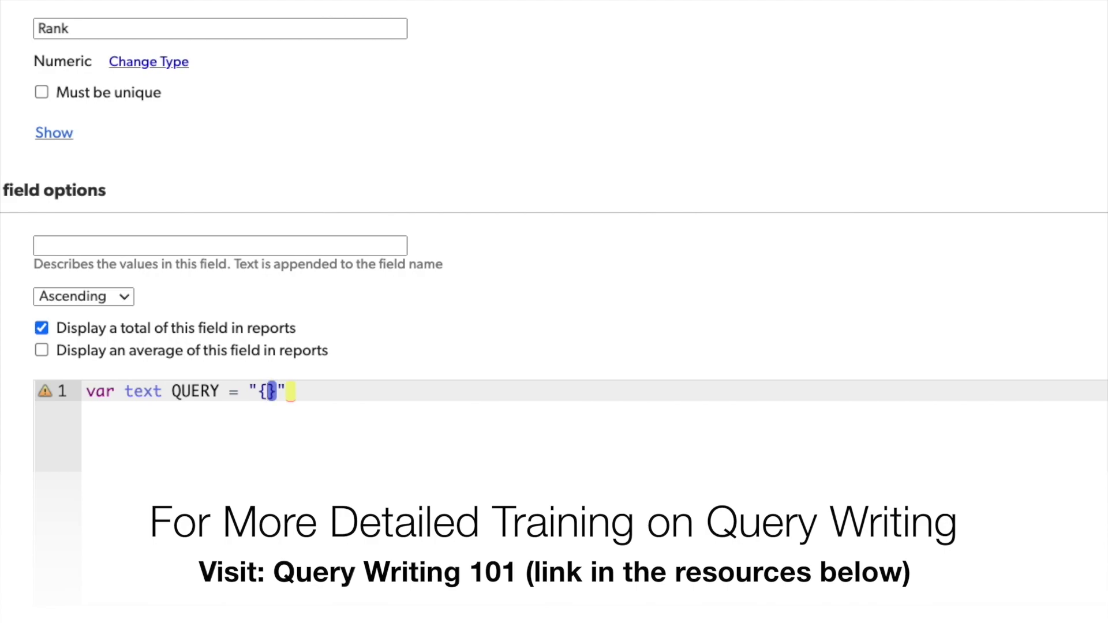
pyautogui.write('7')
pyautogui.write('.')
pyautogui.write('GTE')
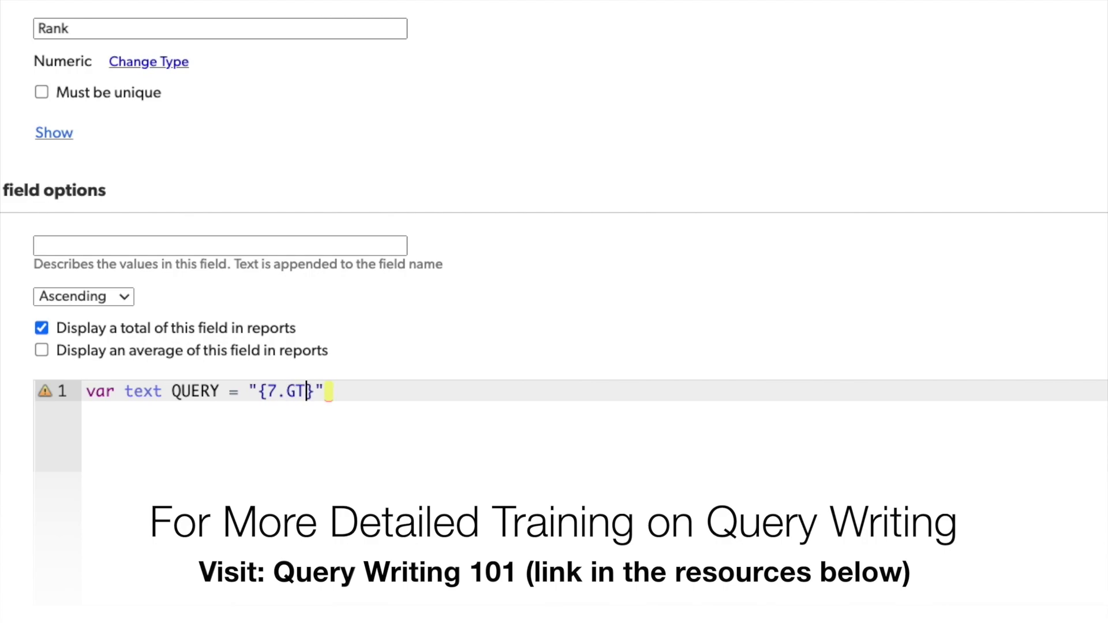
pyautogui.write('.\'" &')
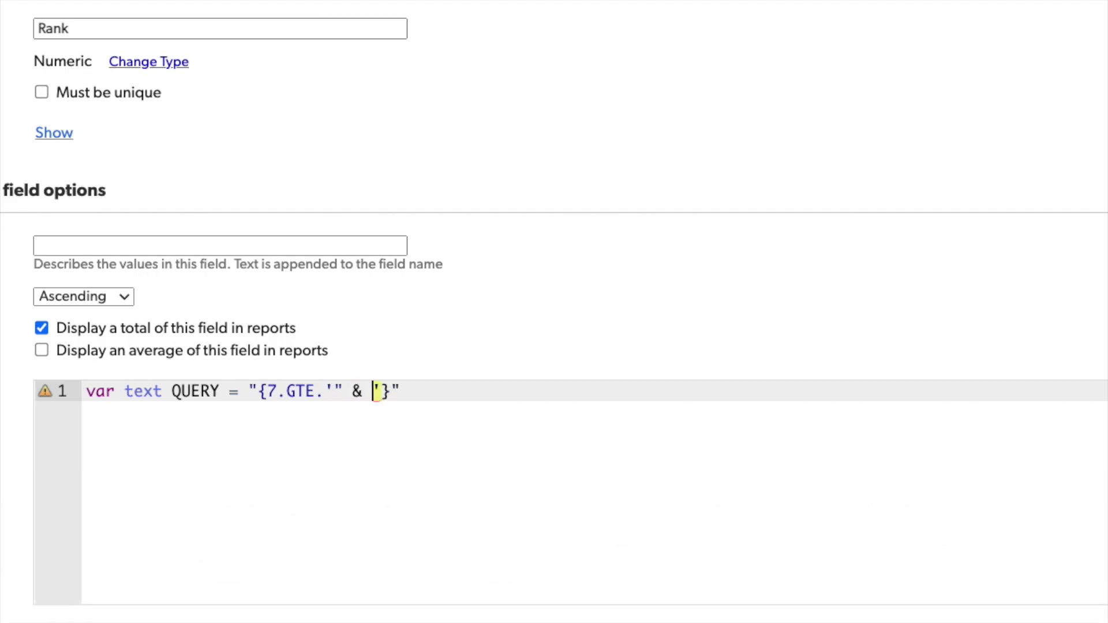
# Complete the query line with [Amount] & "'}AND{14.XEX.'CLosed'}"; and start a new line
pyautogui.scroll(-3, 144, 469)
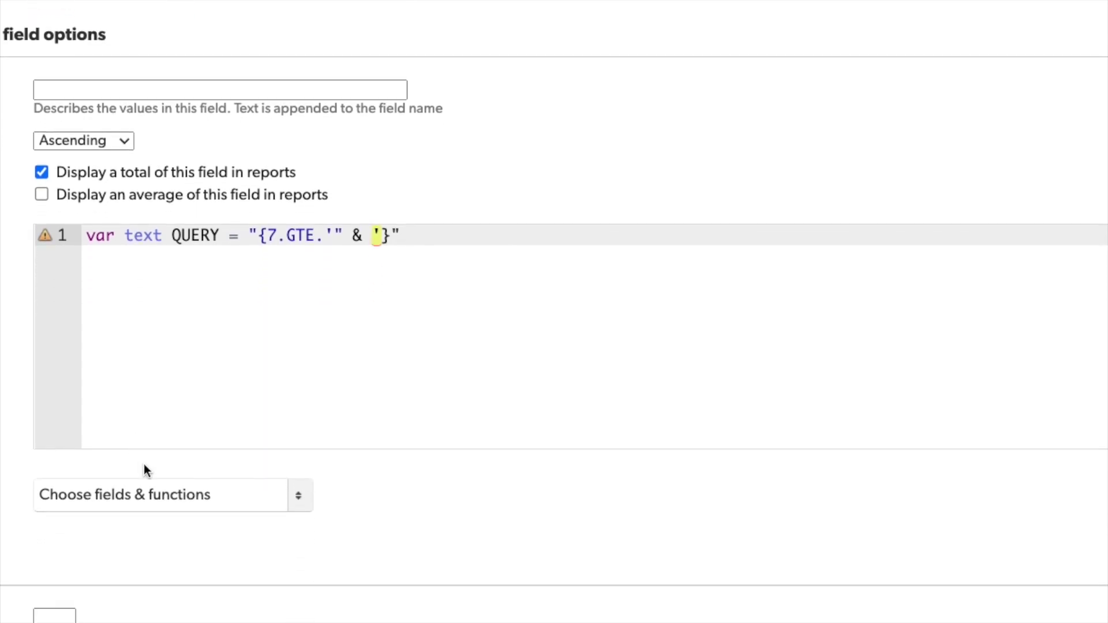
pyautogui.click(164, 496)
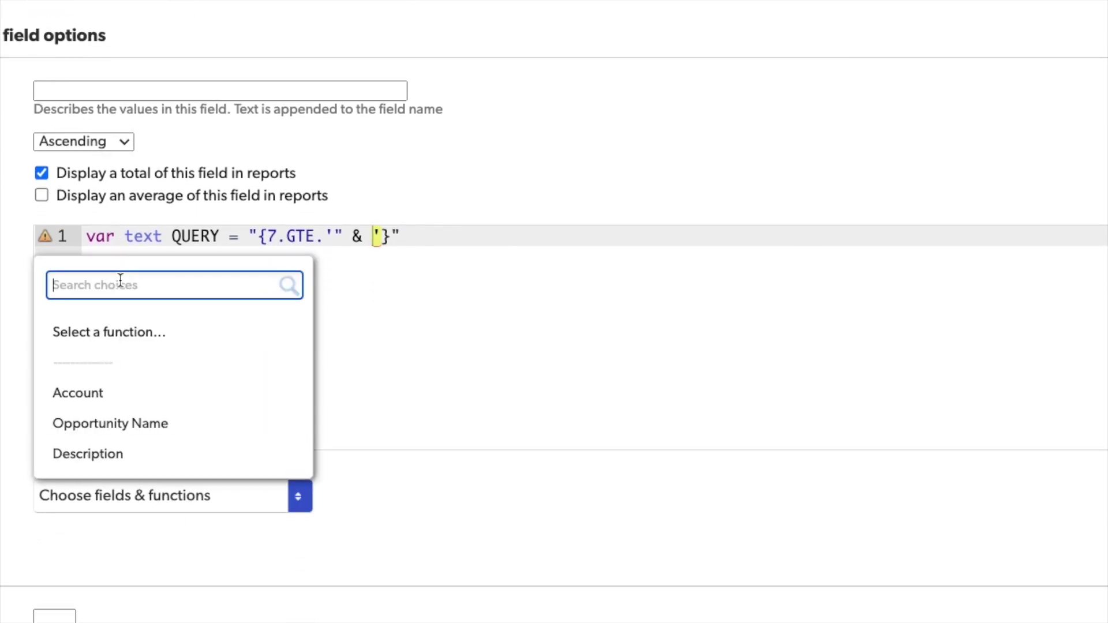
pyautogui.write('am')
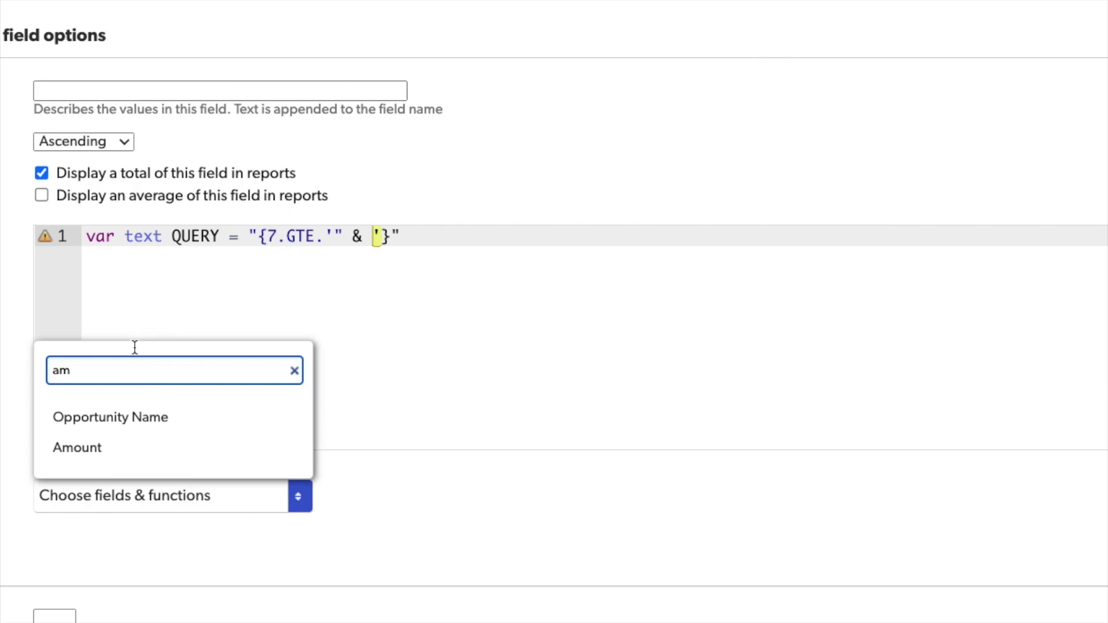
pyautogui.click(143, 449)
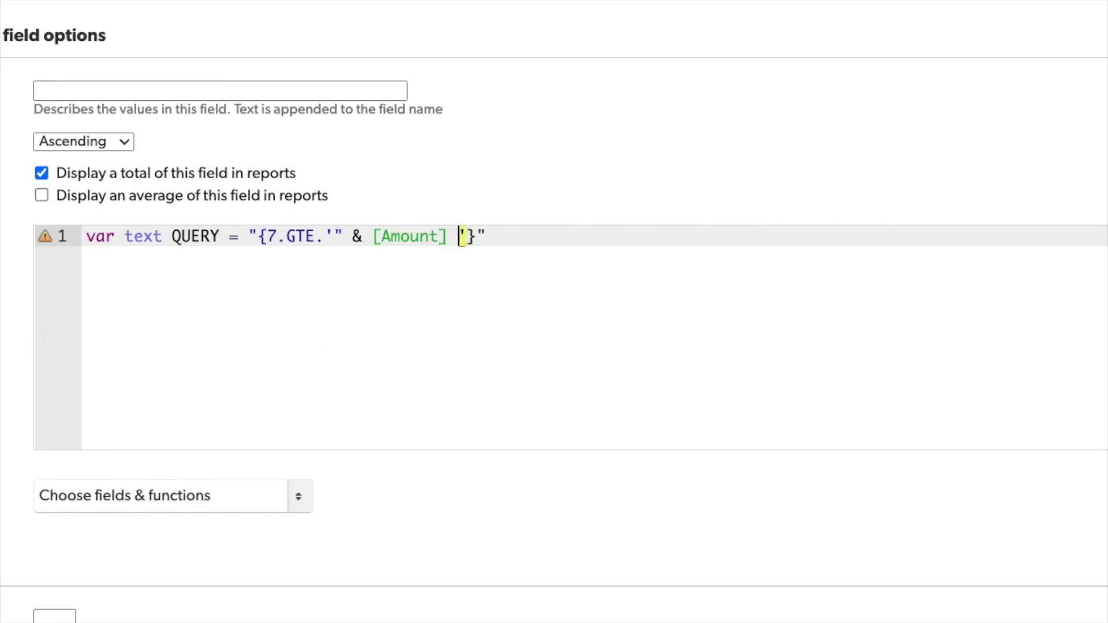
pyautogui.write('& "')
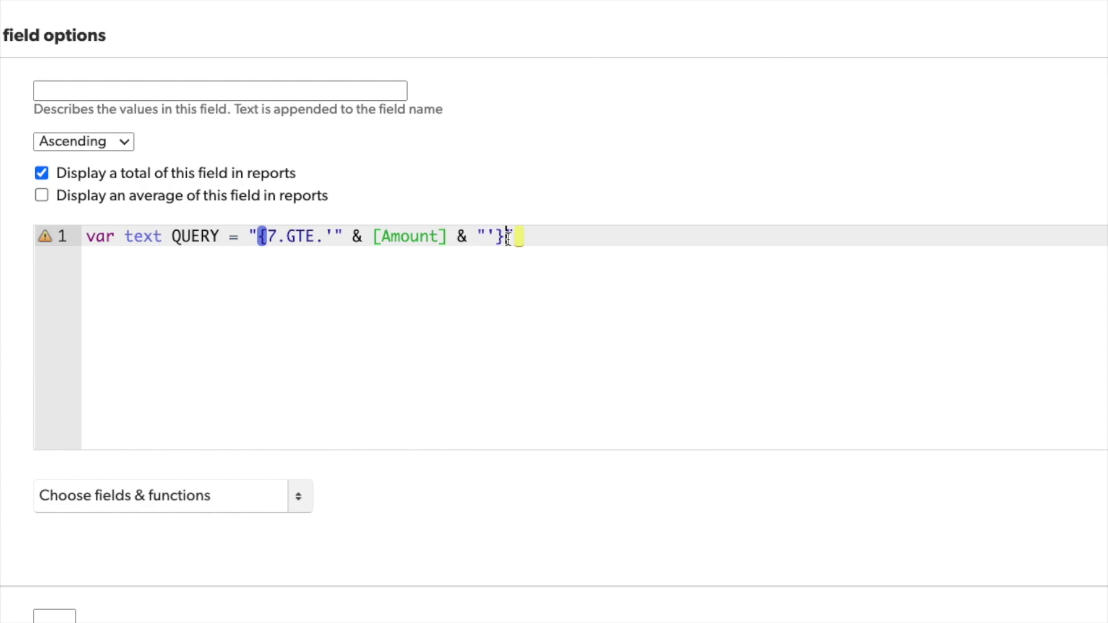
pyautogui.write('AND')
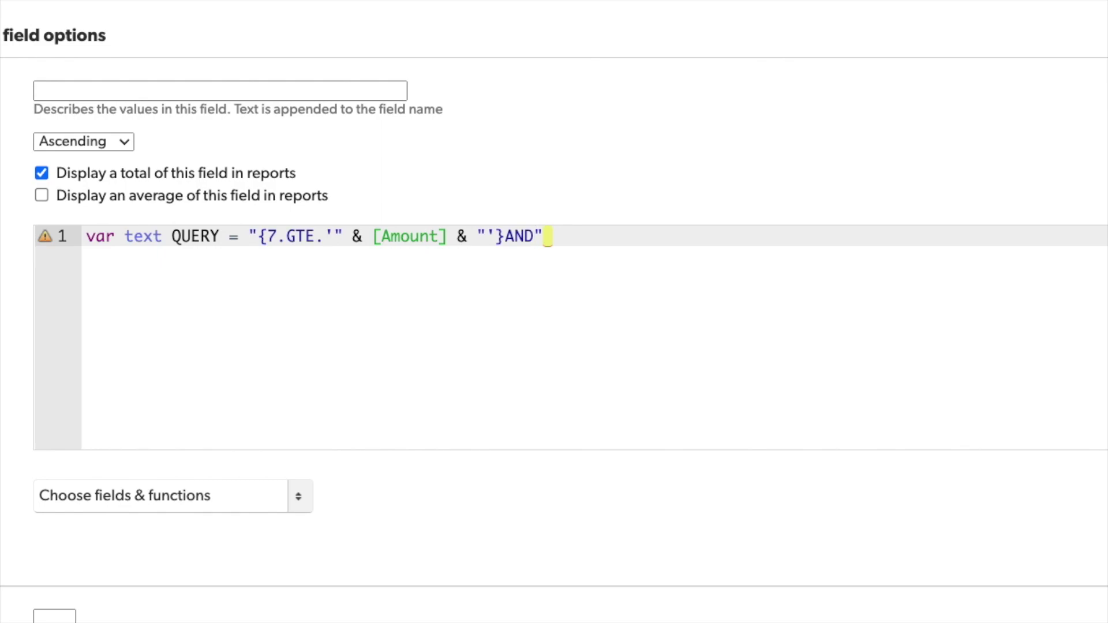
pyautogui.write('{14.XEX.')
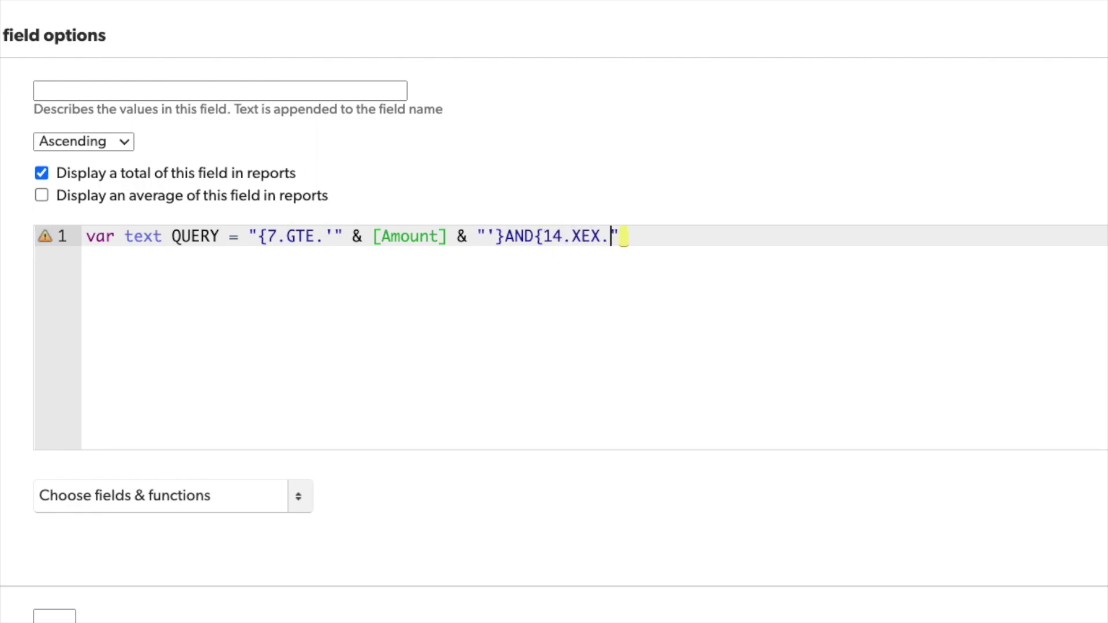
pyautogui.write("'CLosed'}")
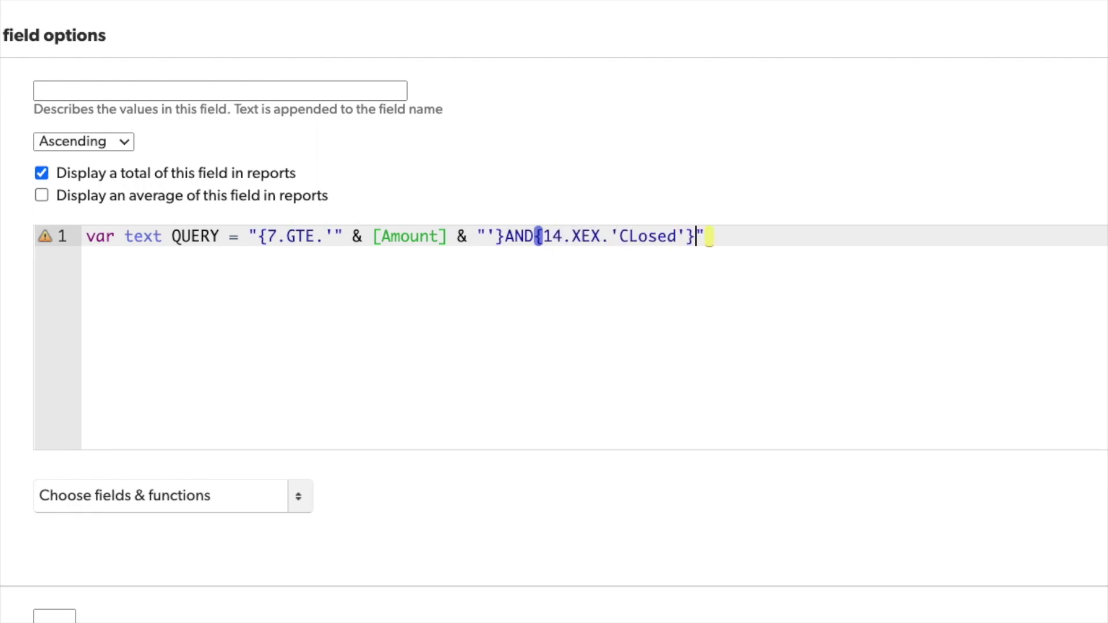
pyautogui.click(705, 236)
pyautogui.write(';')
pyautogui.press('Return')
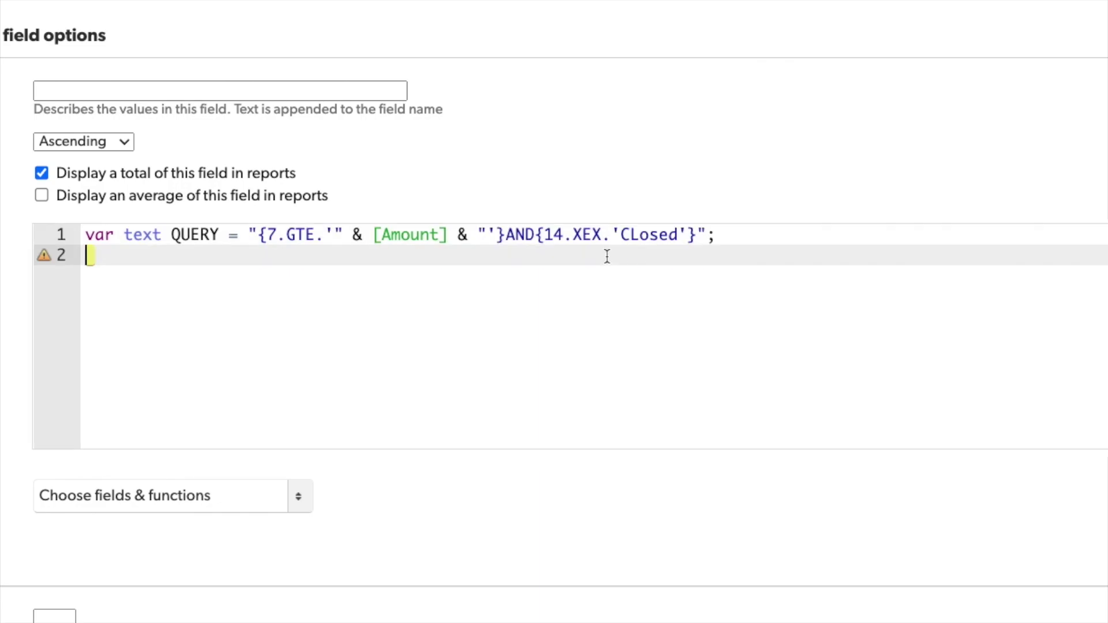
# Add a third formula line reading Size(GetRecords($QUERY)
pyautogui.press('Return')
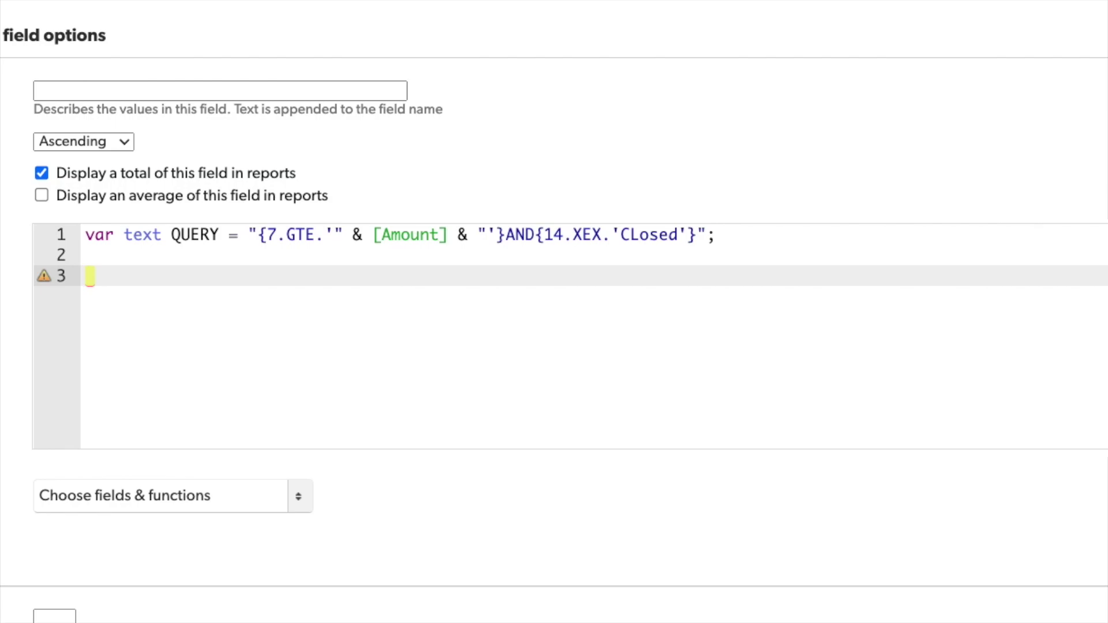
pyautogui.write('Size(G')
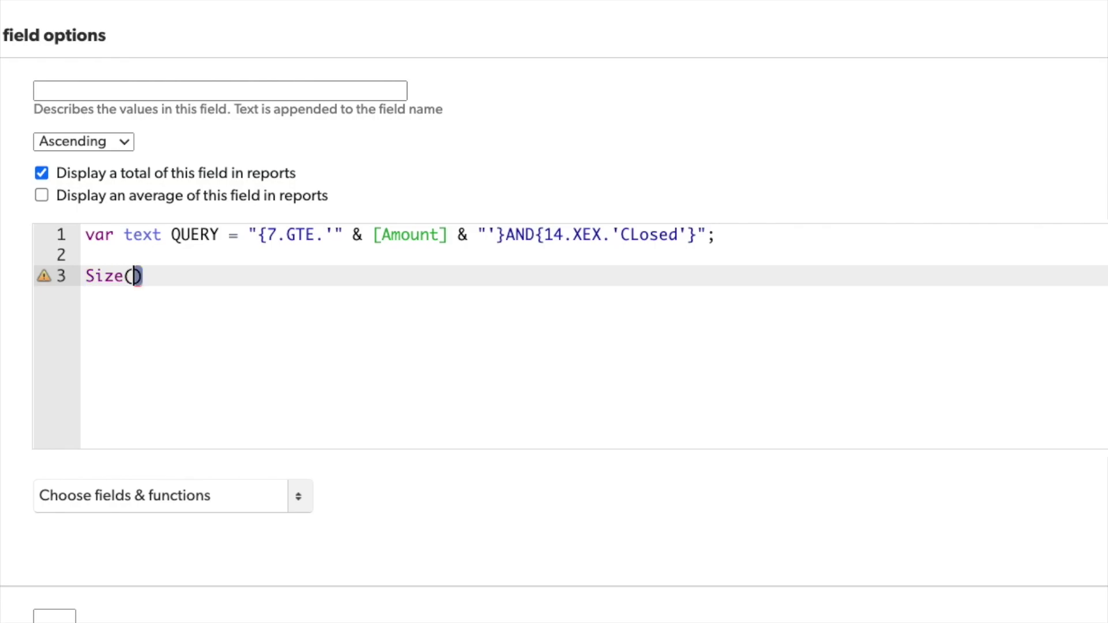
pyautogui.write('etRe')
pyautogui.press('BackSpace')
pyautogui.write('cords')
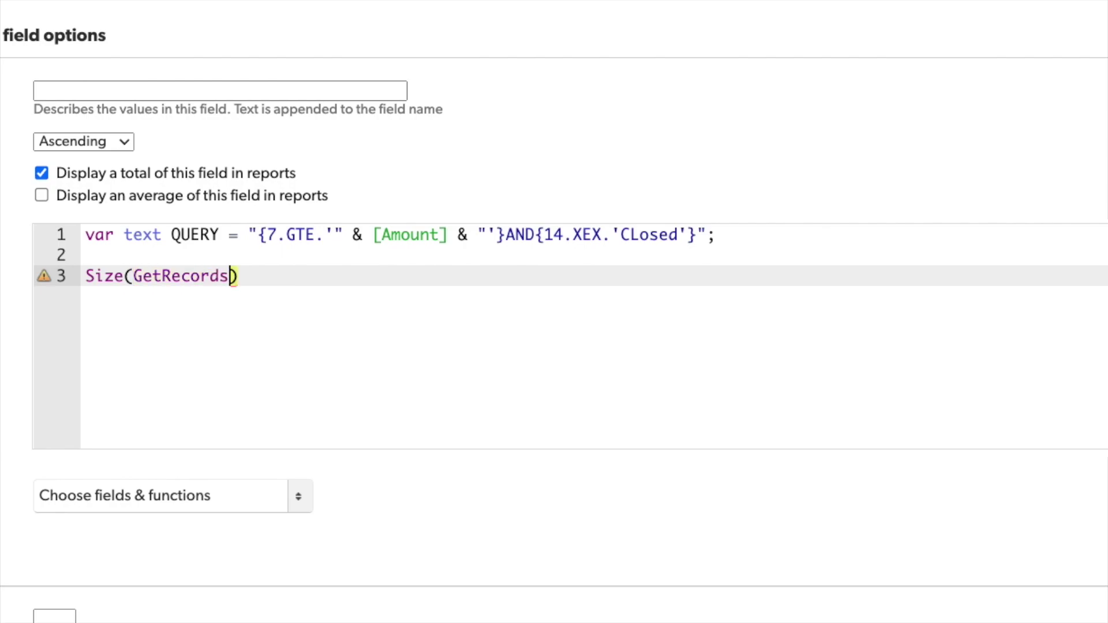
pyautogui.write('($QUERY')
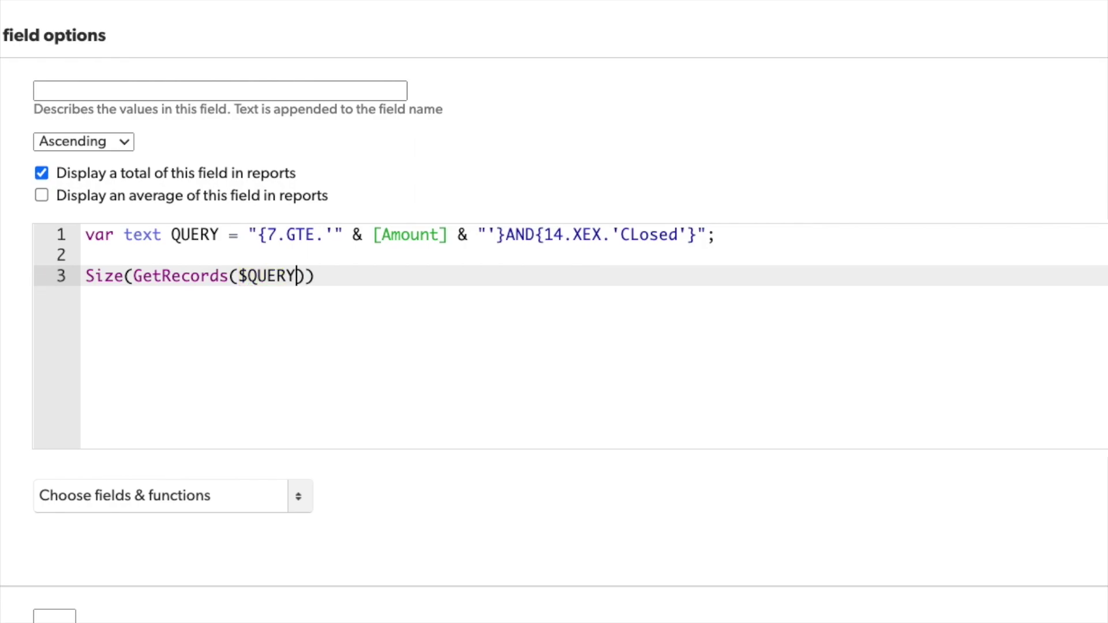
# Add a pasted table id as a second GetRecords argument, then remove it again
pyautogui.write(',"')
pyautogui.write('brtanmeq7')
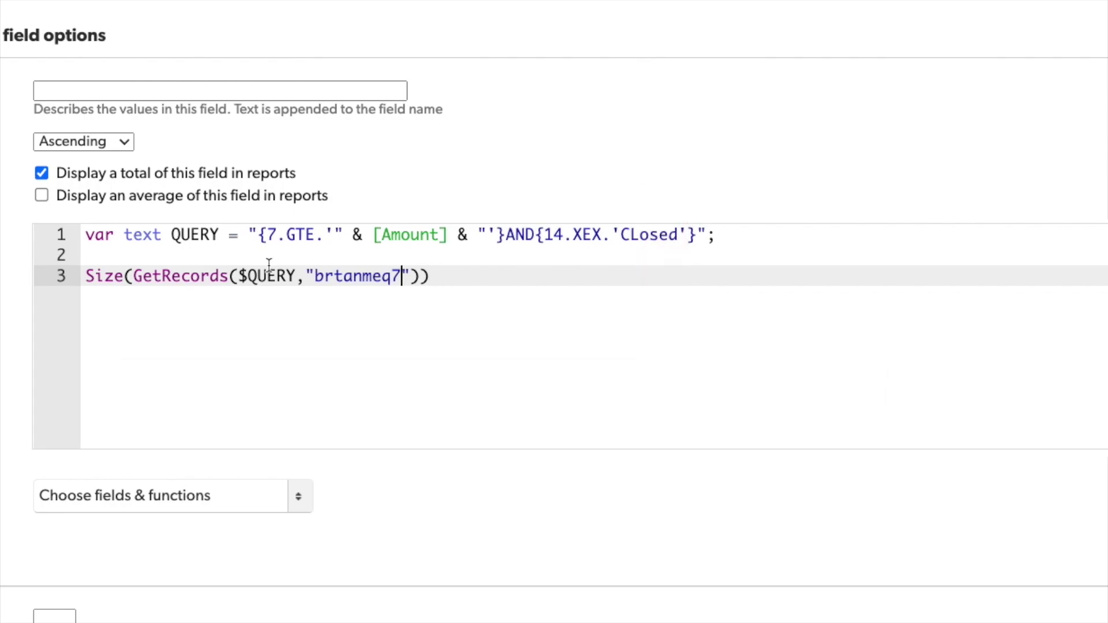
pyautogui.moveTo(296, 277); pyautogui.dragTo(414, 275)
pyautogui.press('BackSpace')
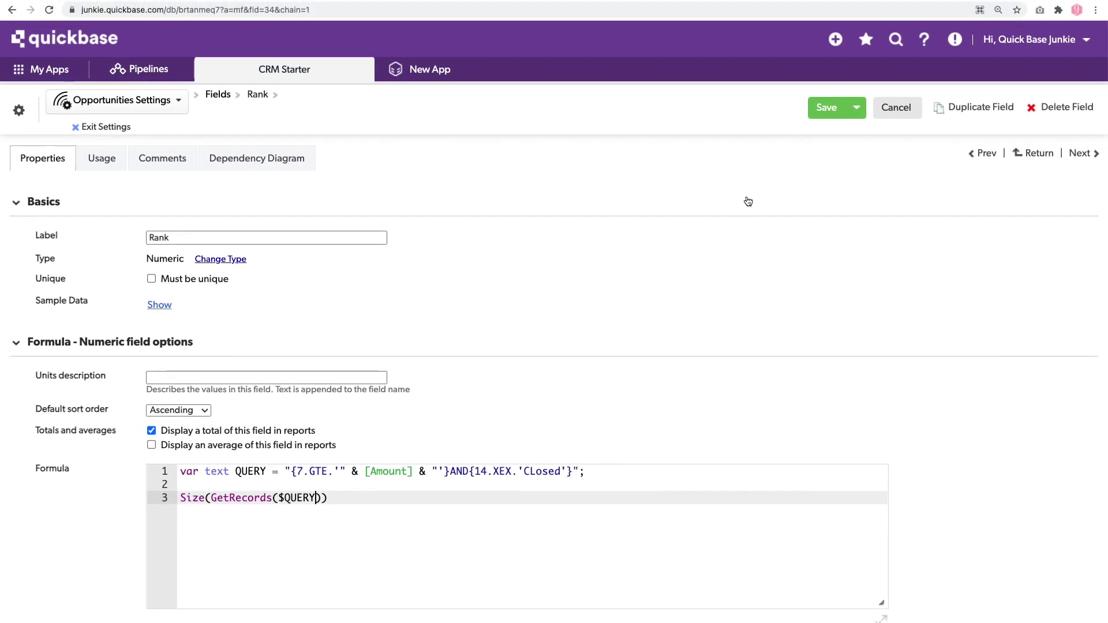
# Save the Rank field and sort the table by Rank ascending, showing the $154,500 deals tied at 5
pyautogui.click(827, 114)
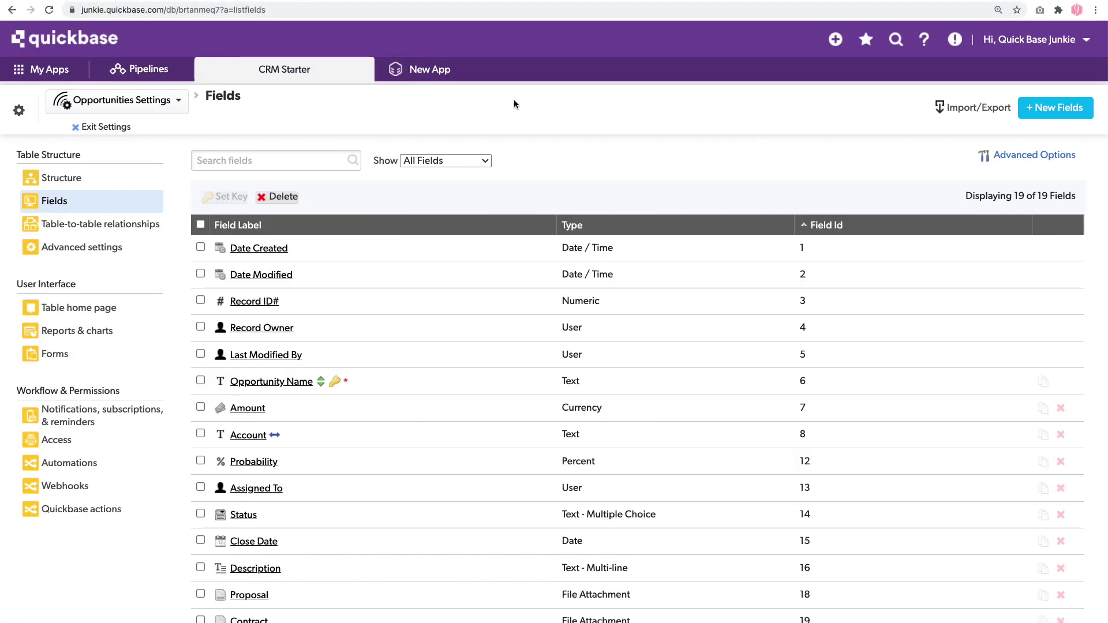
pyautogui.click(115, 128)
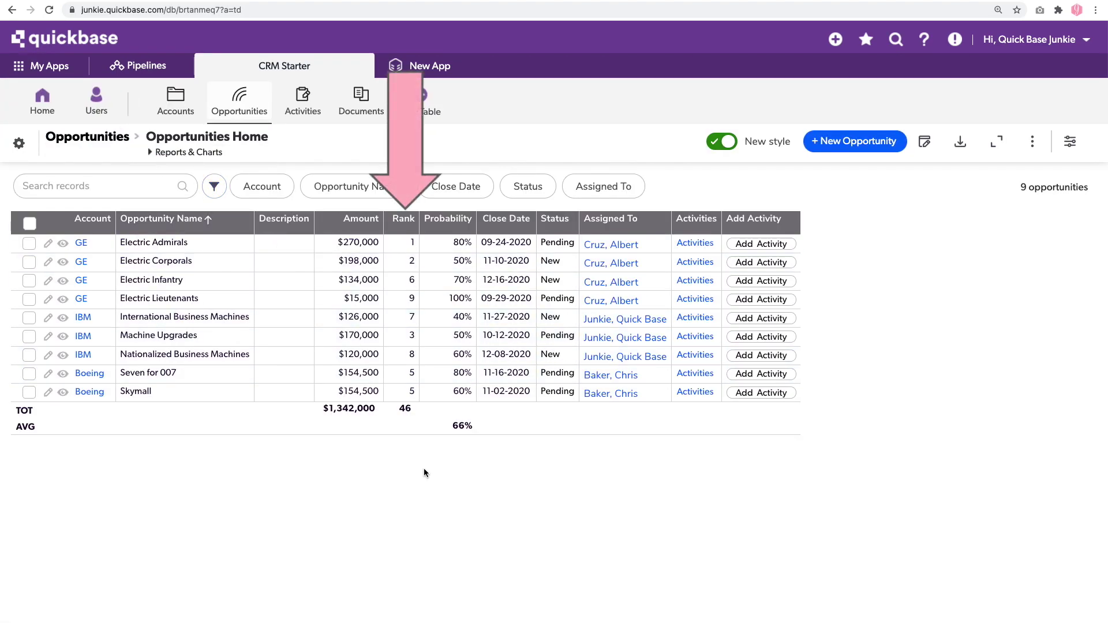
pyautogui.click(406, 222)
pyautogui.click(398, 226)
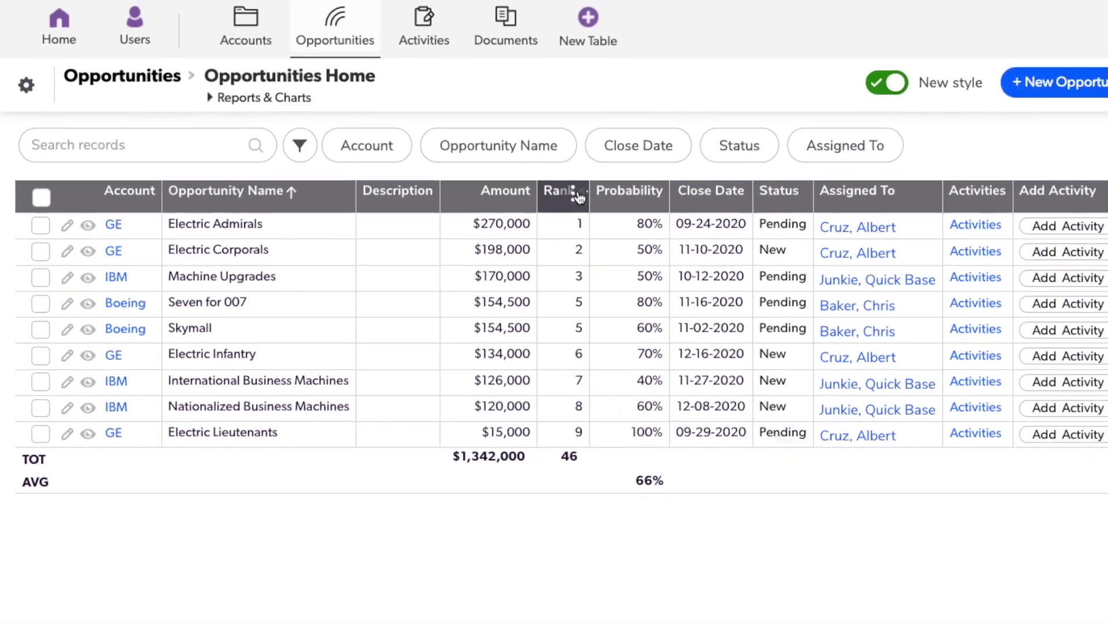
# In the Rank formula, change GTE to GT, append +1 to line 3, and save
pyautogui.click(575, 196)
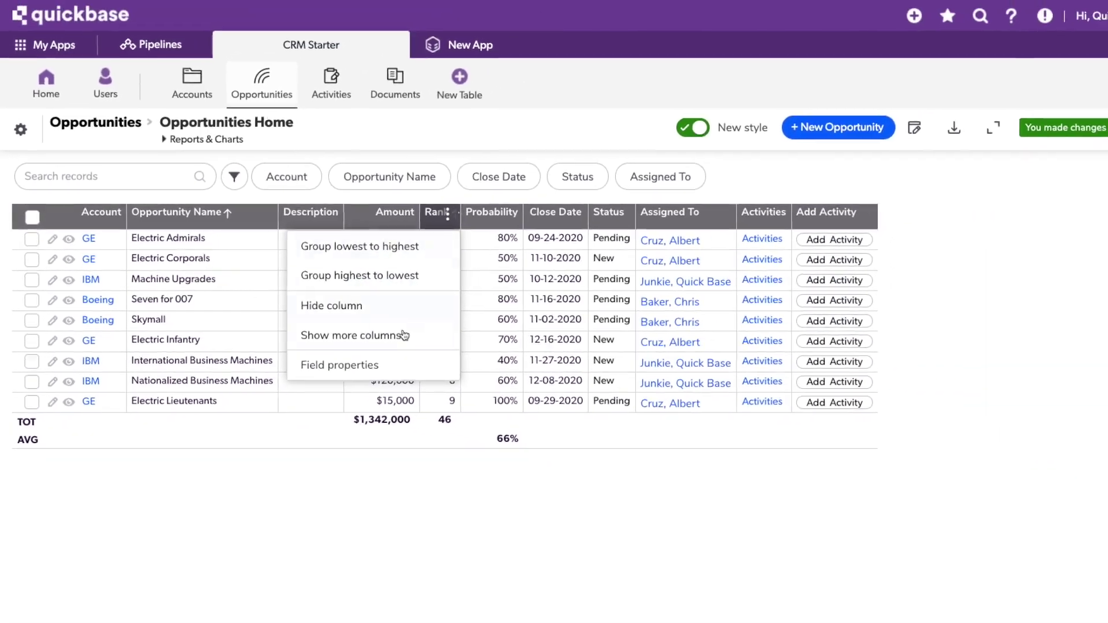
pyautogui.click(513, 476)
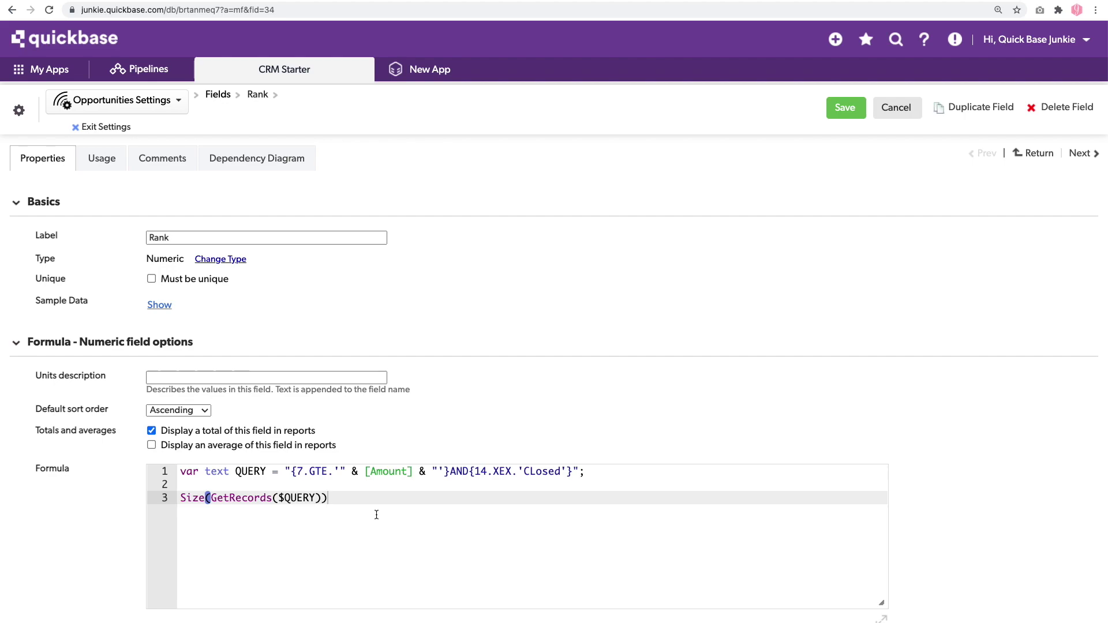
pyautogui.click(328, 471)
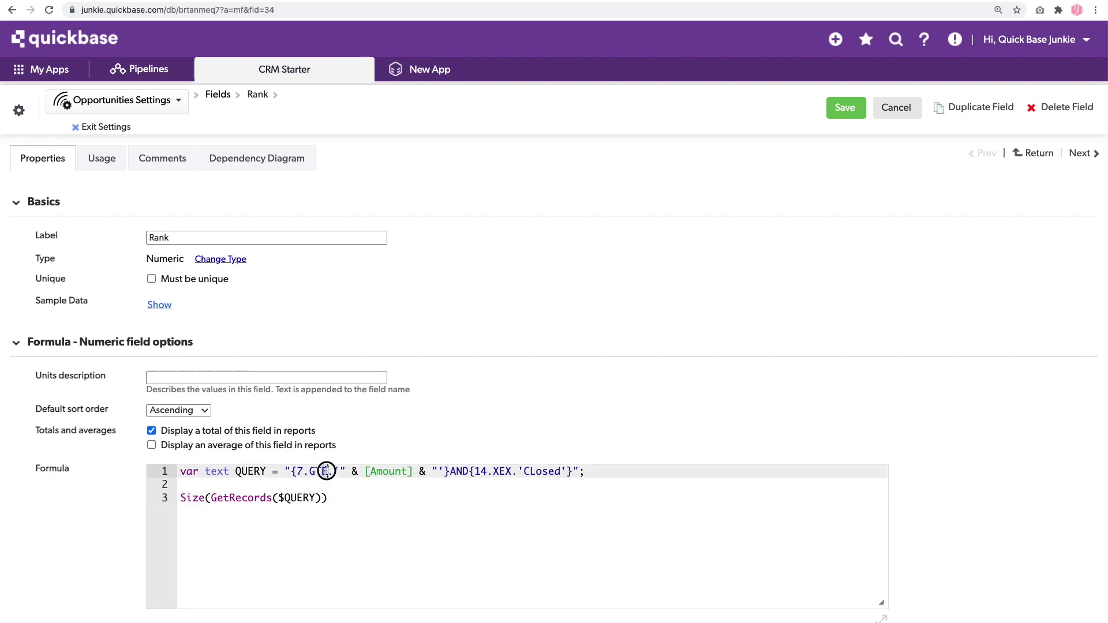
pyautogui.press('BackSpace')
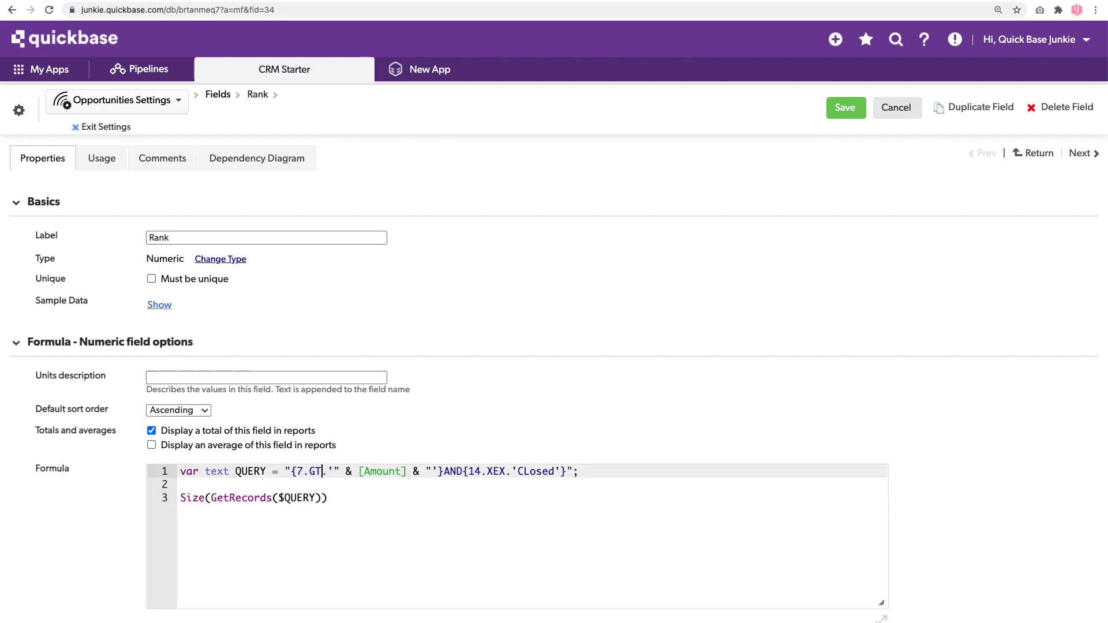
pyautogui.click(352, 496)
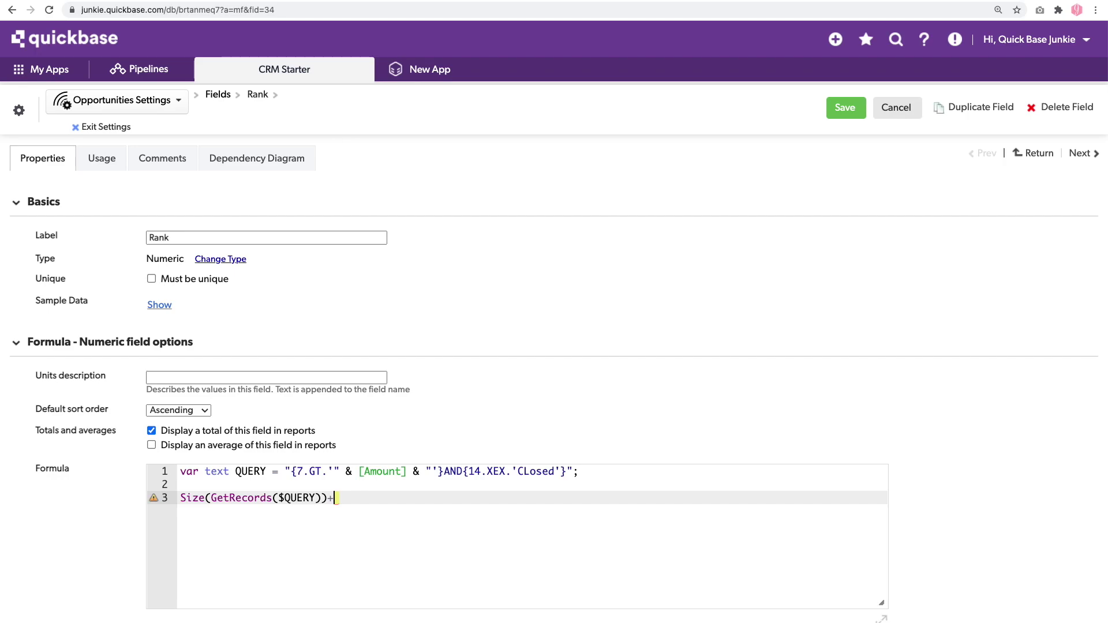
pyautogui.write('+1')
pyautogui.click(844, 110)
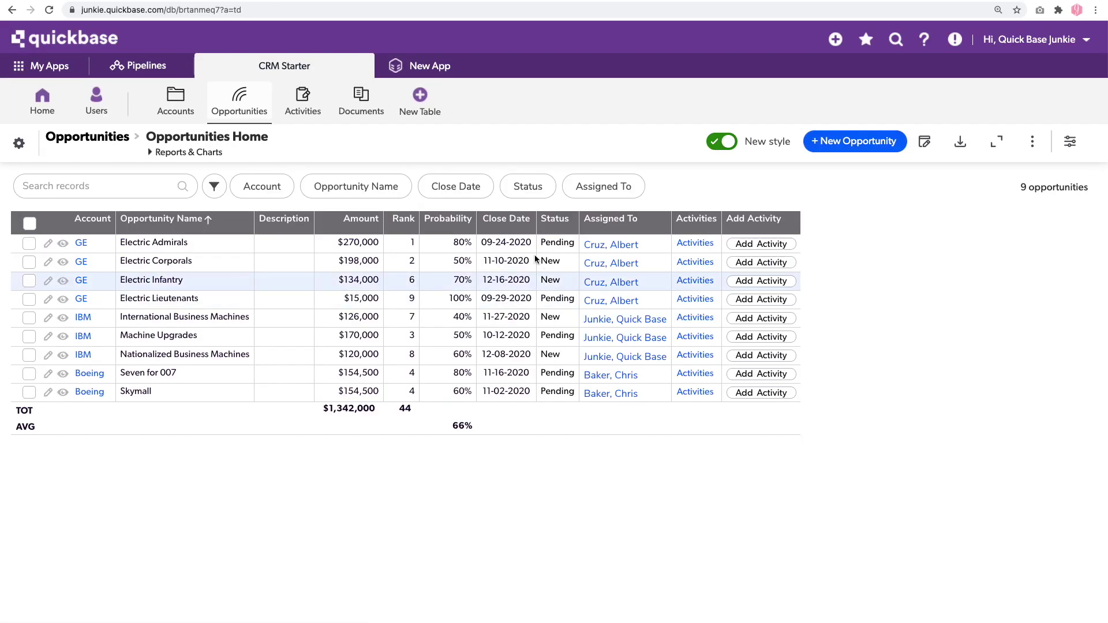
# Sort by Rank, then set Electric Corporals and Electric Infantry to Closed in grid edit and save
pyautogui.click(399, 219)
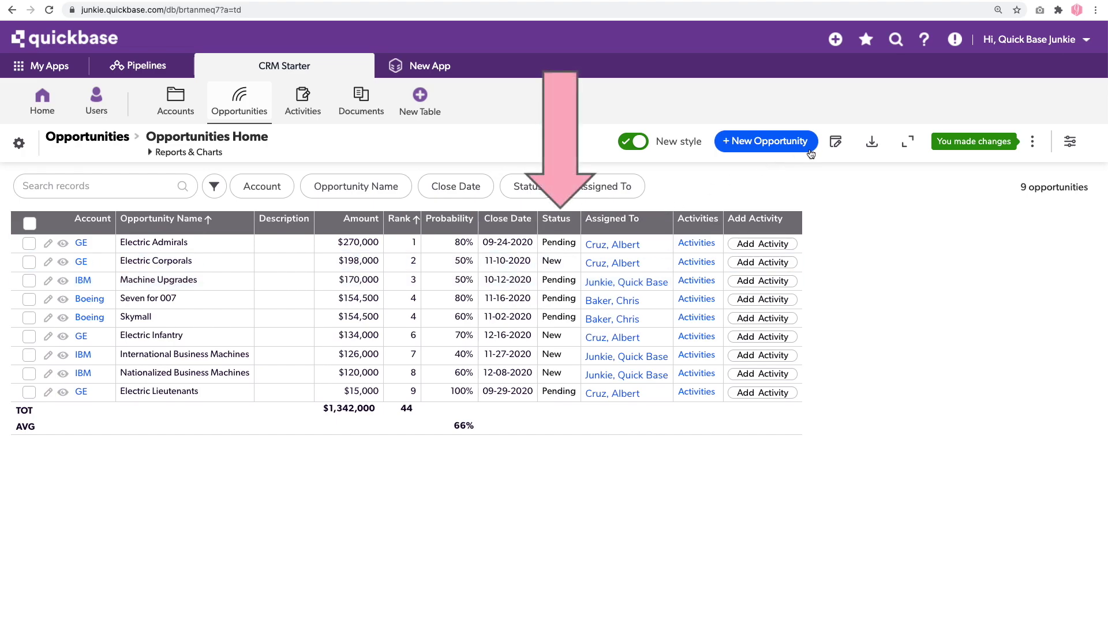
pyautogui.click(836, 141)
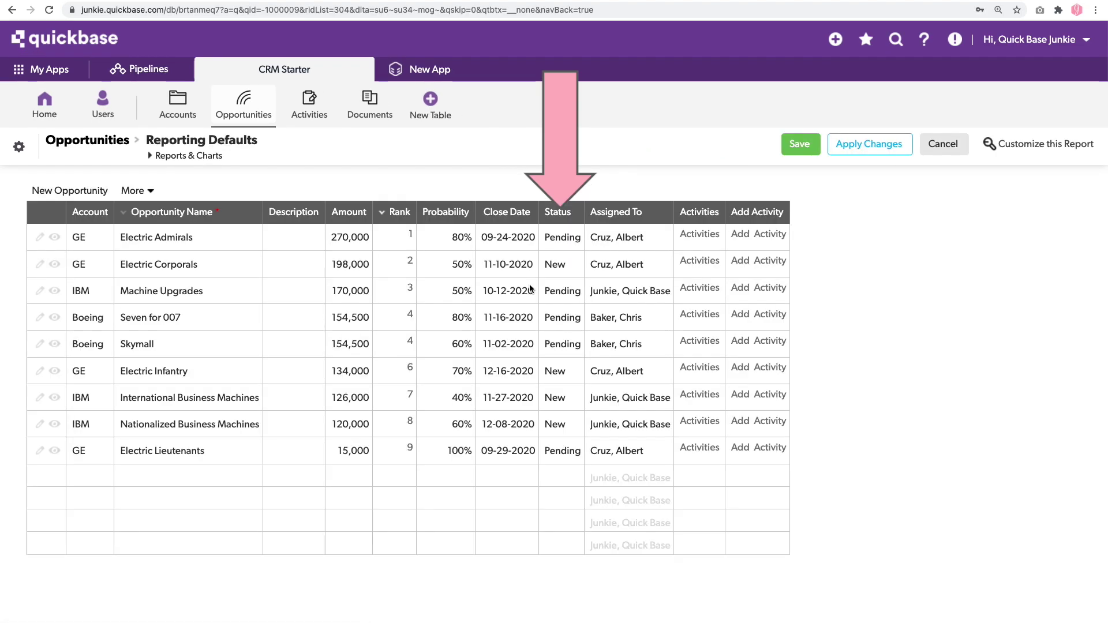
pyautogui.click(571, 269)
pyautogui.click(573, 268)
pyautogui.click(572, 292)
pyautogui.click(571, 367)
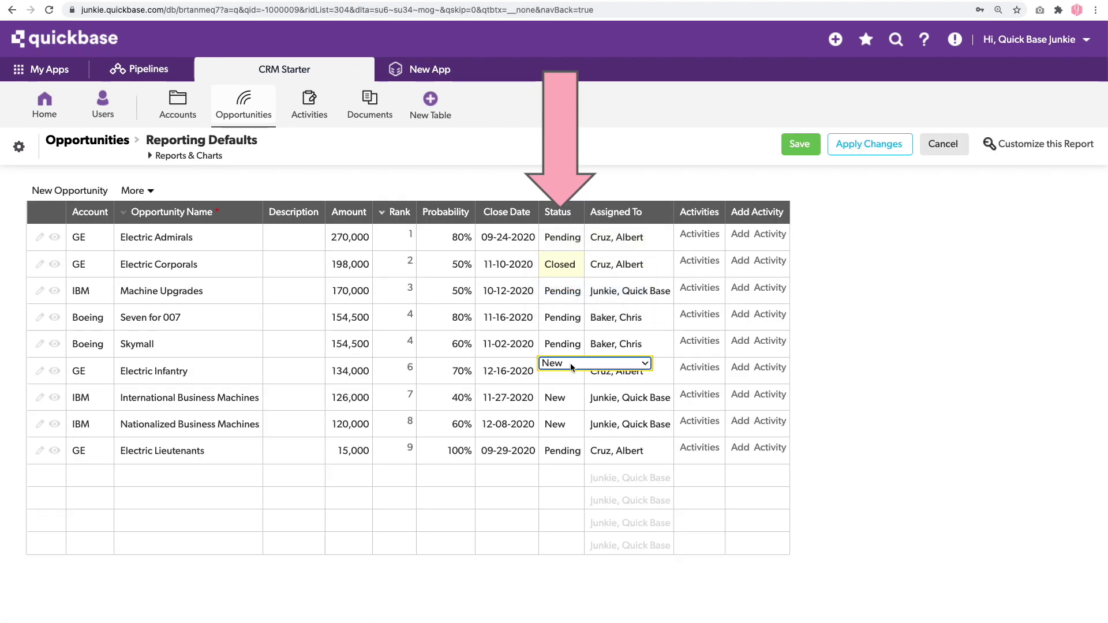
pyautogui.click(572, 364)
pyautogui.click(563, 396)
pyautogui.click(805, 148)
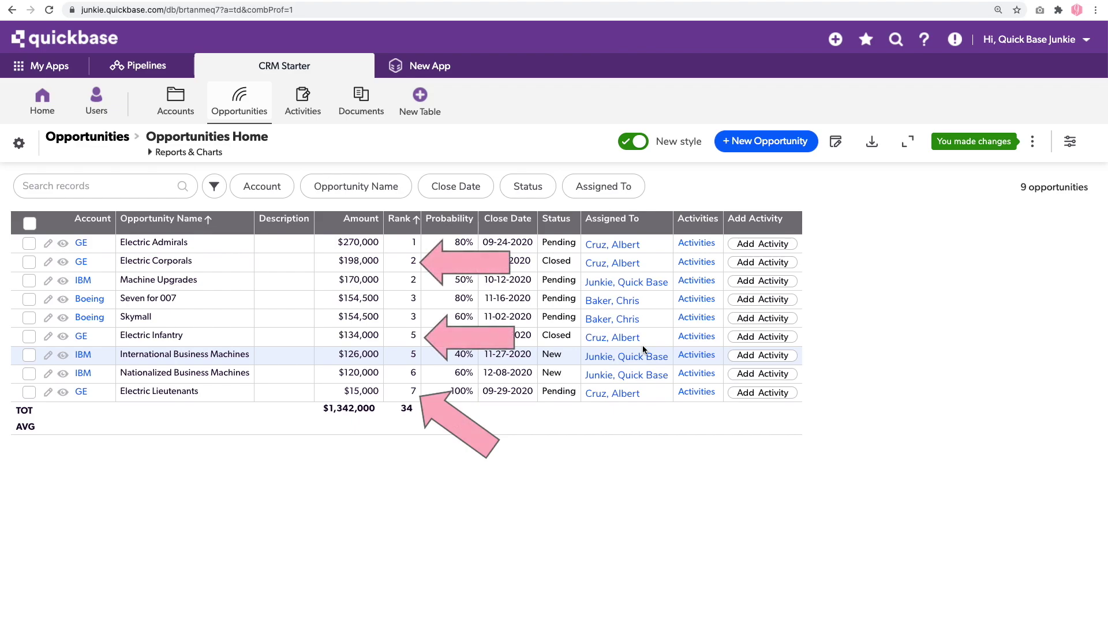
# Wrap Rank formula line 3 in IF([Status]="Closed",null, ...) and save the field
pyautogui.click(409, 220)
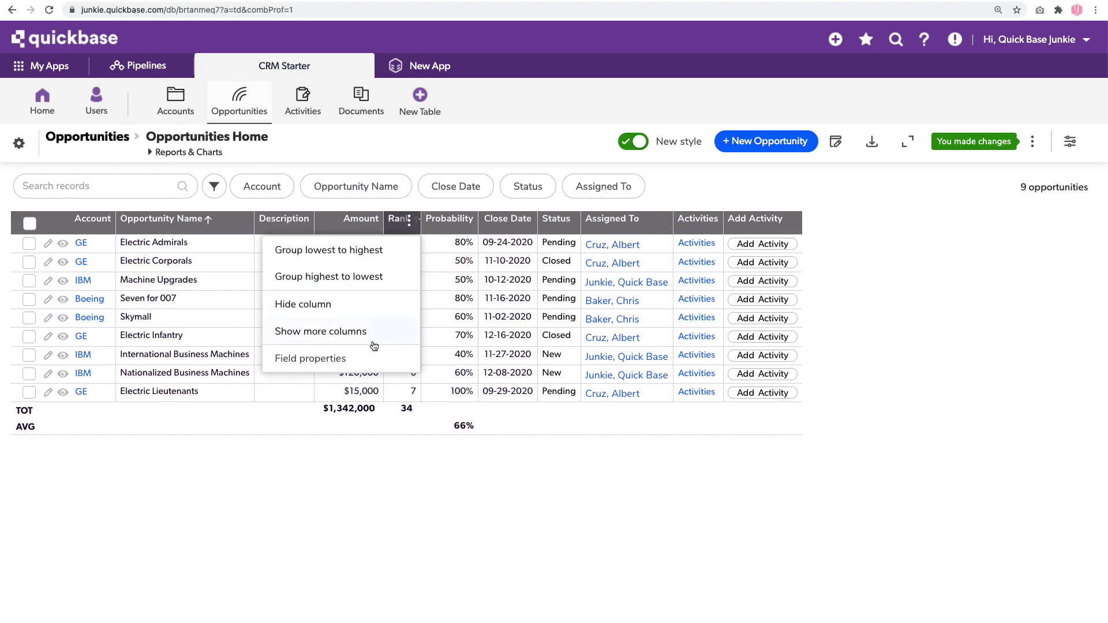
pyautogui.click(373, 358)
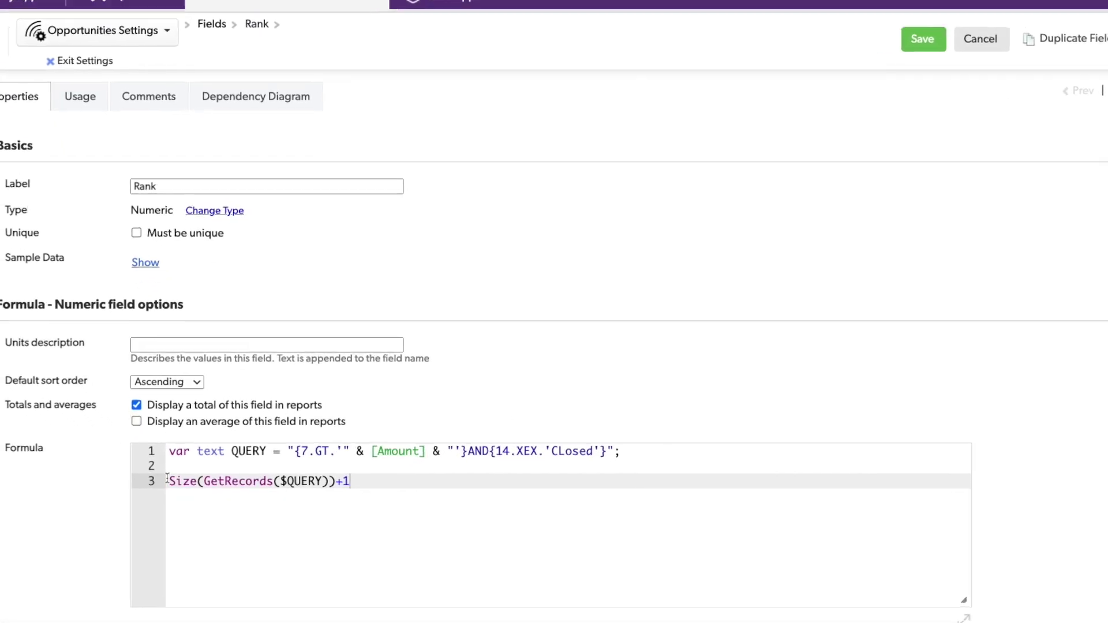
pyautogui.click(168, 481)
pyautogui.write('IF(')
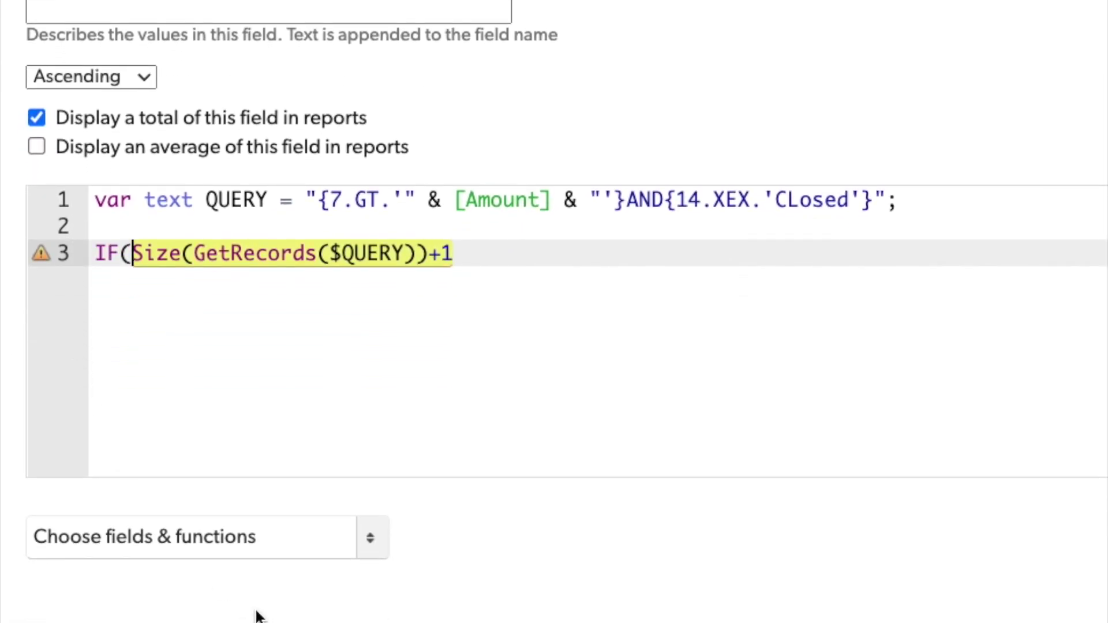
pyautogui.click(277, 537)
pyautogui.write('stat')
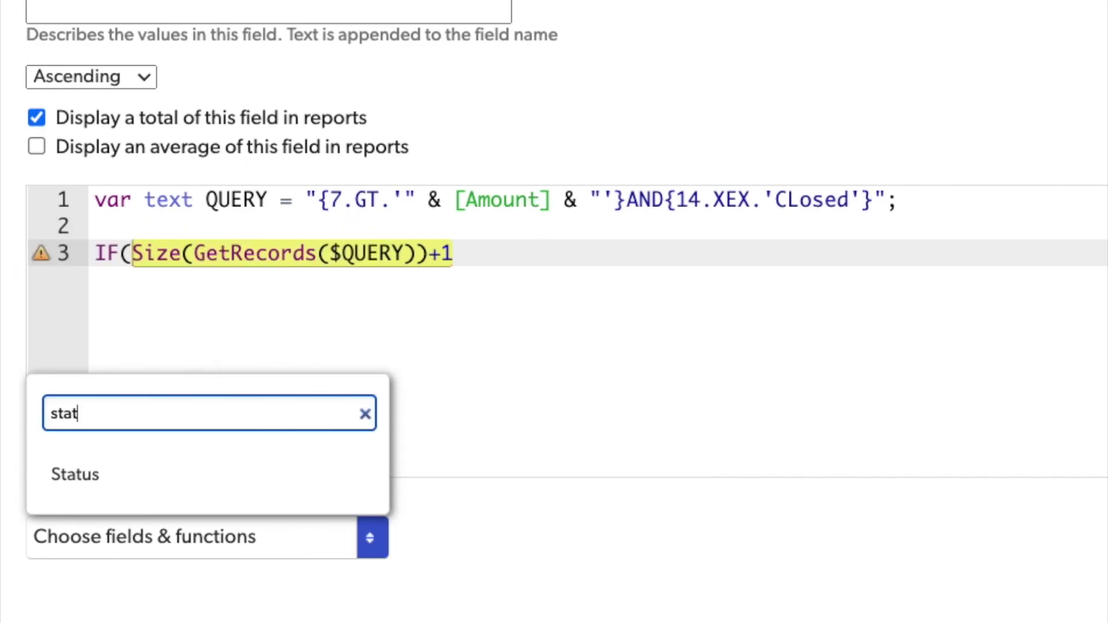
pyautogui.click(193, 487)
pyautogui.write('=')
pyautogui.write('"Closed",')
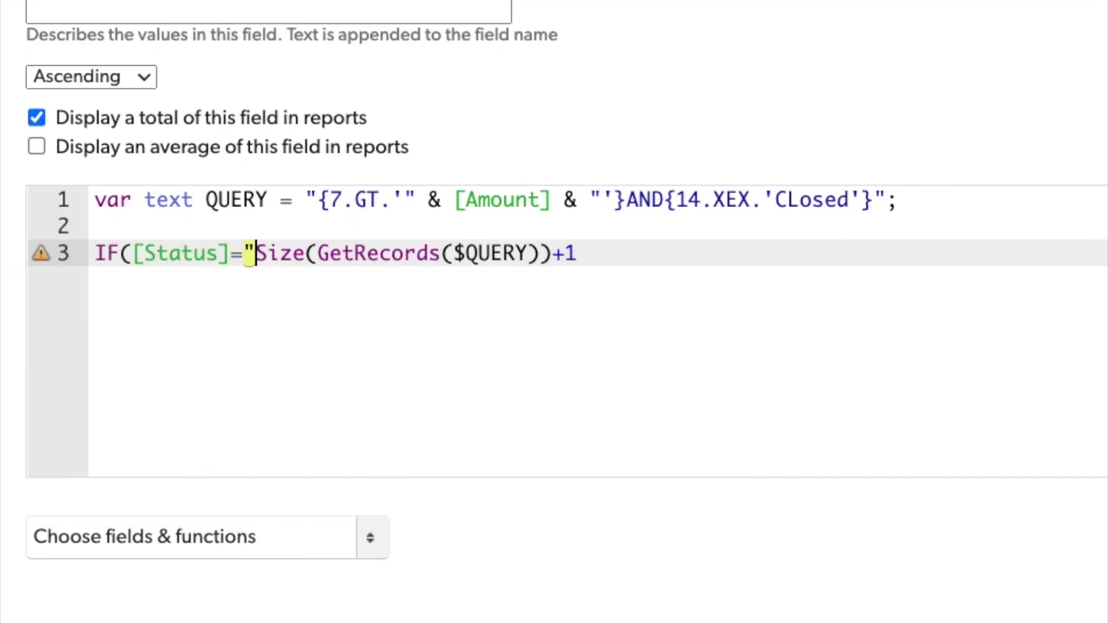
pyautogui.write('null,')
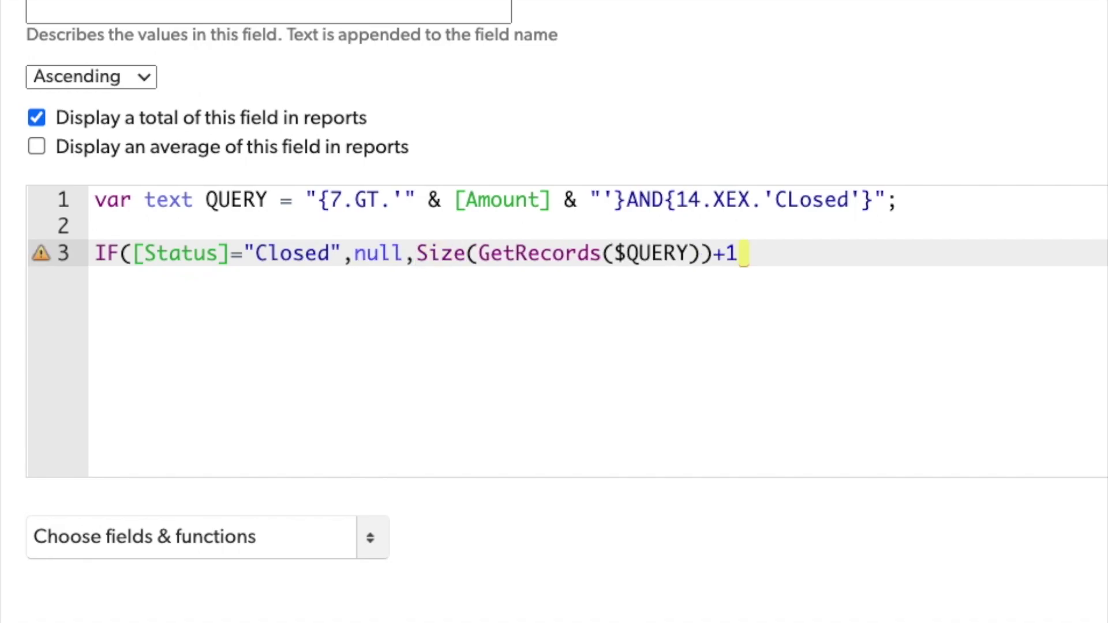
pyautogui.click(739, 253)
pyautogui.write(')')
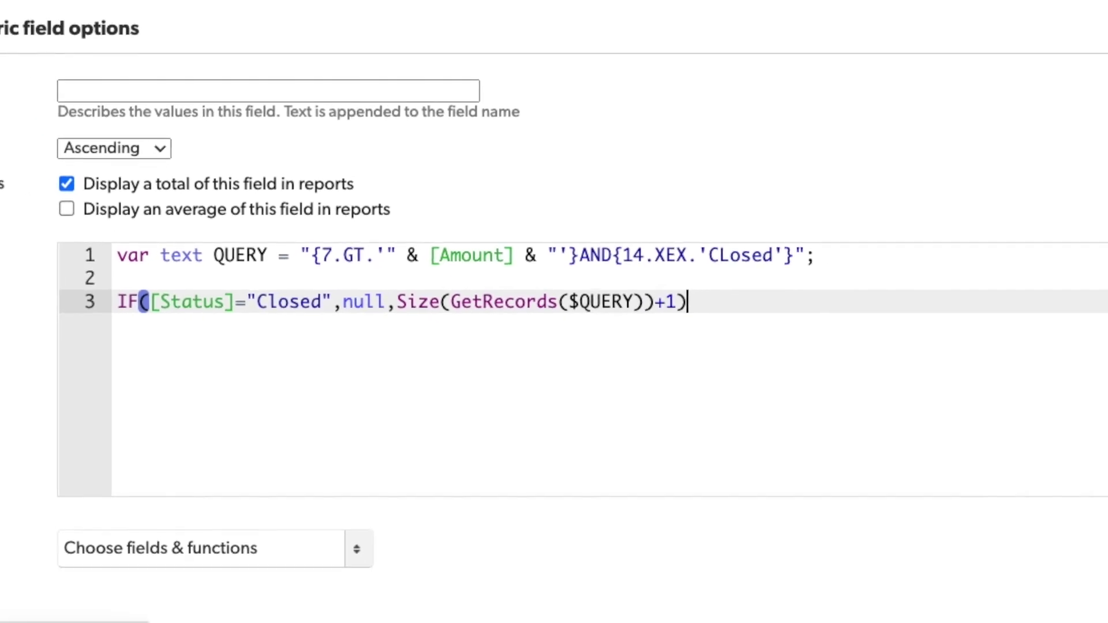
pyautogui.hotkey('ctrl', 's')
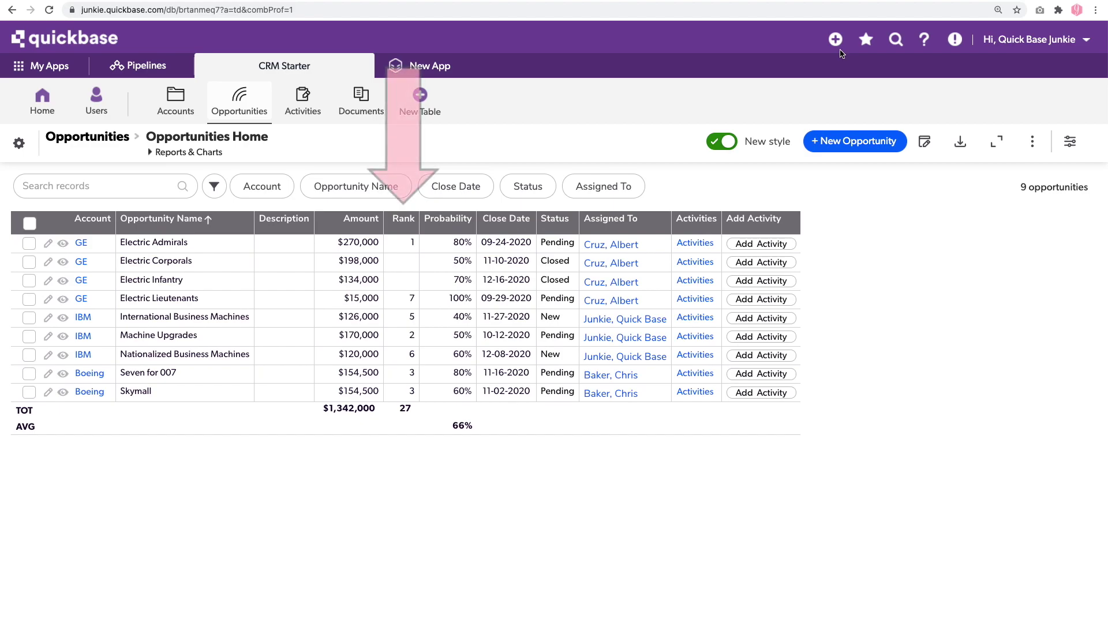
# Sort Opportunities by Rank ascending, with the two blank-rank Closed deals first, then ranks 1–7
pyautogui.click(399, 219)
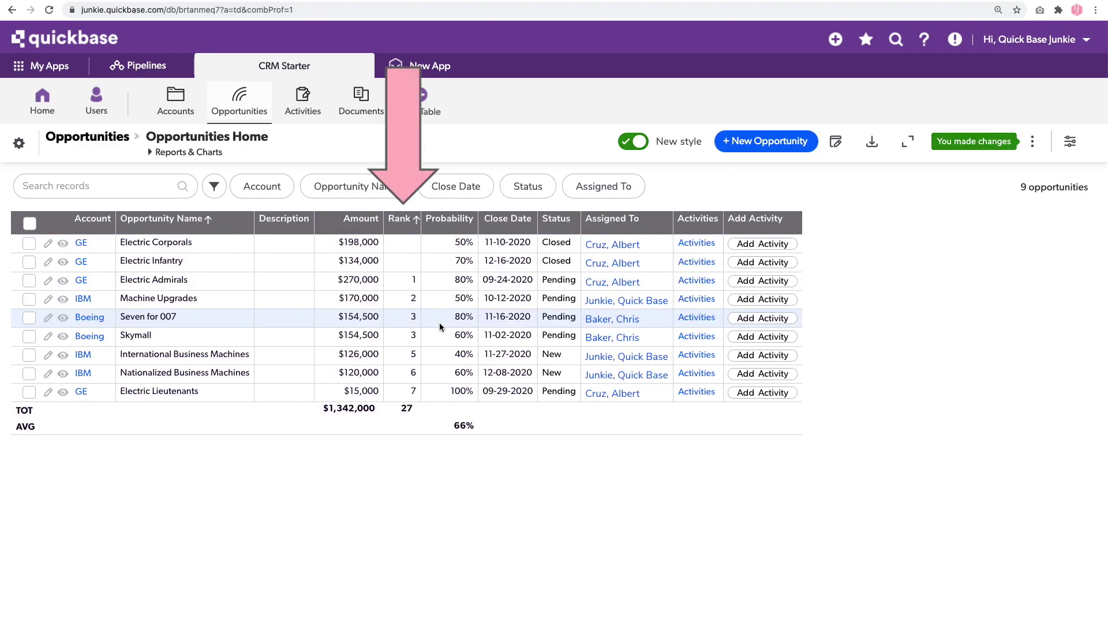